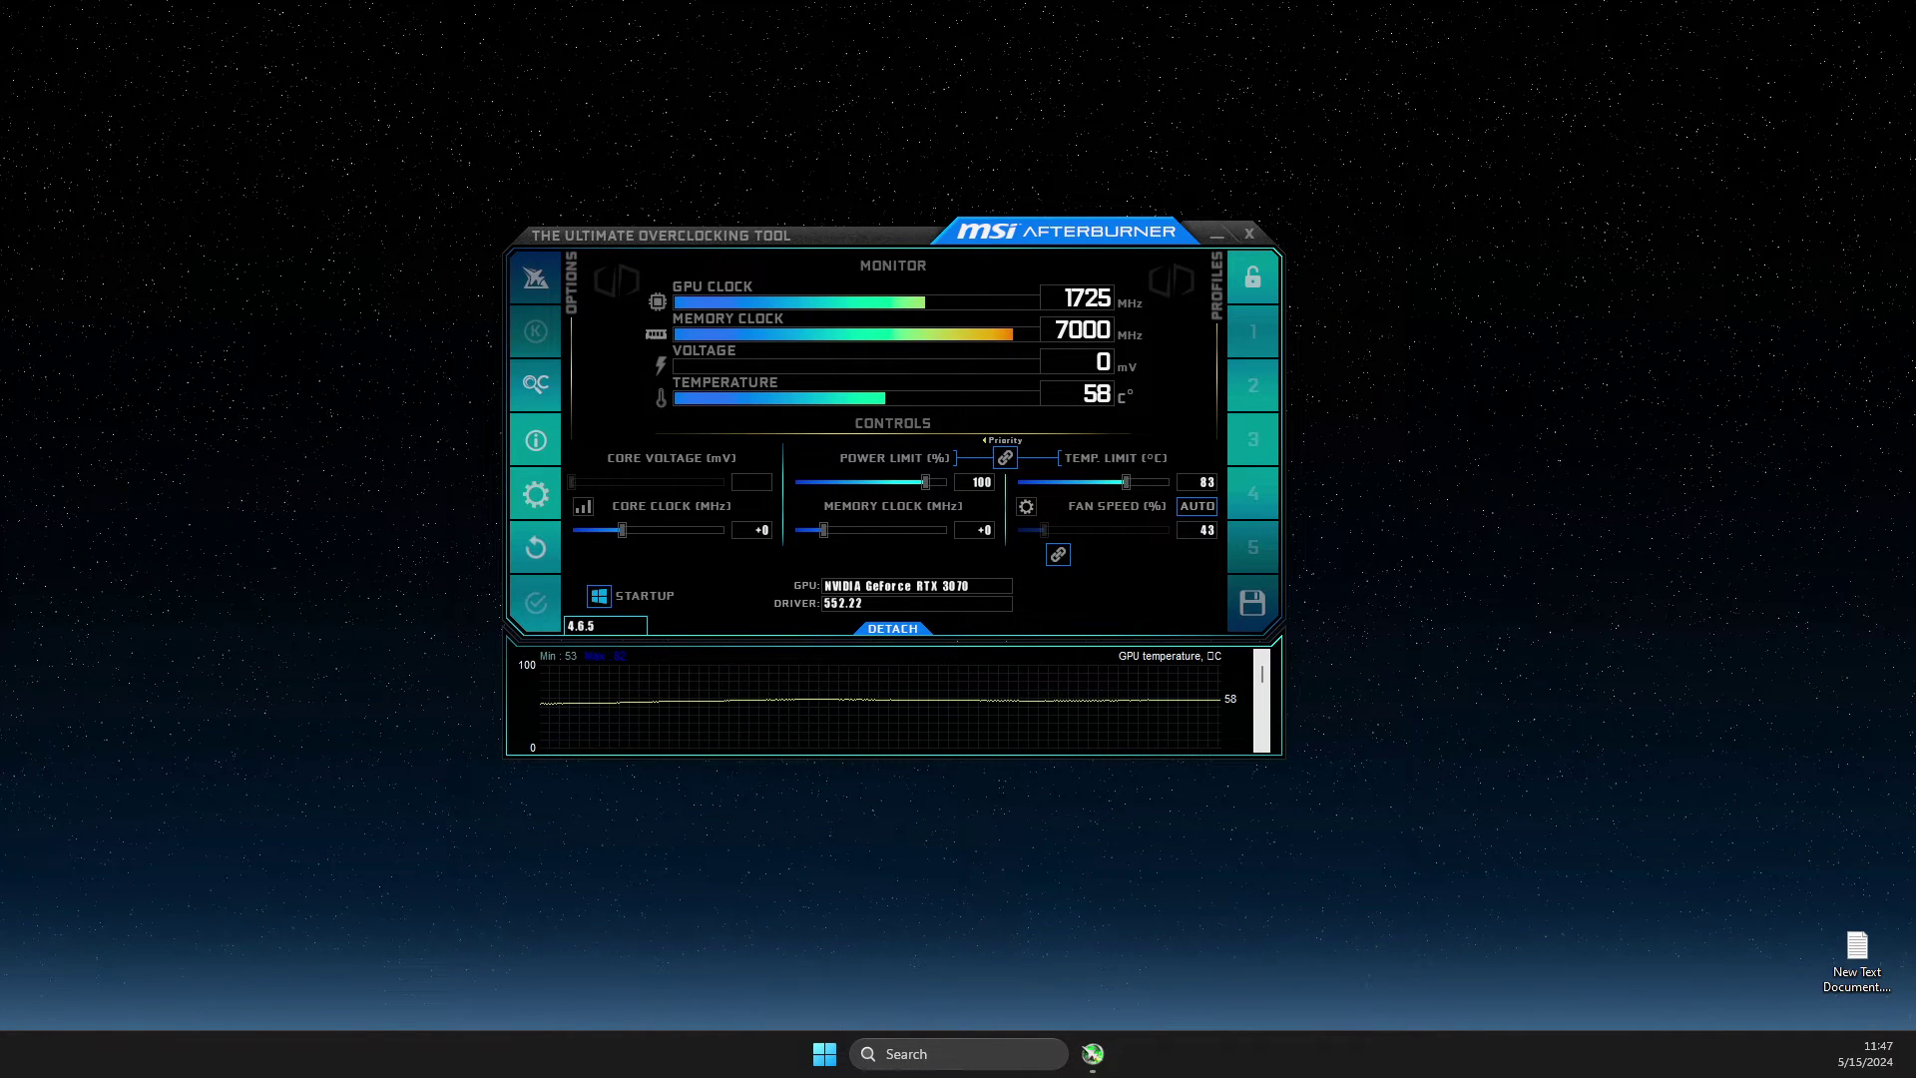
# - Raise the temp limit to 84, then reset the GPU to defaults (power 100, temp 83)
pyautogui.moveTo(1046, 540); pyautogui.dragTo(1067, 537)
pyautogui.moveTo(1152, 483); pyautogui.dragTo(1167, 492)
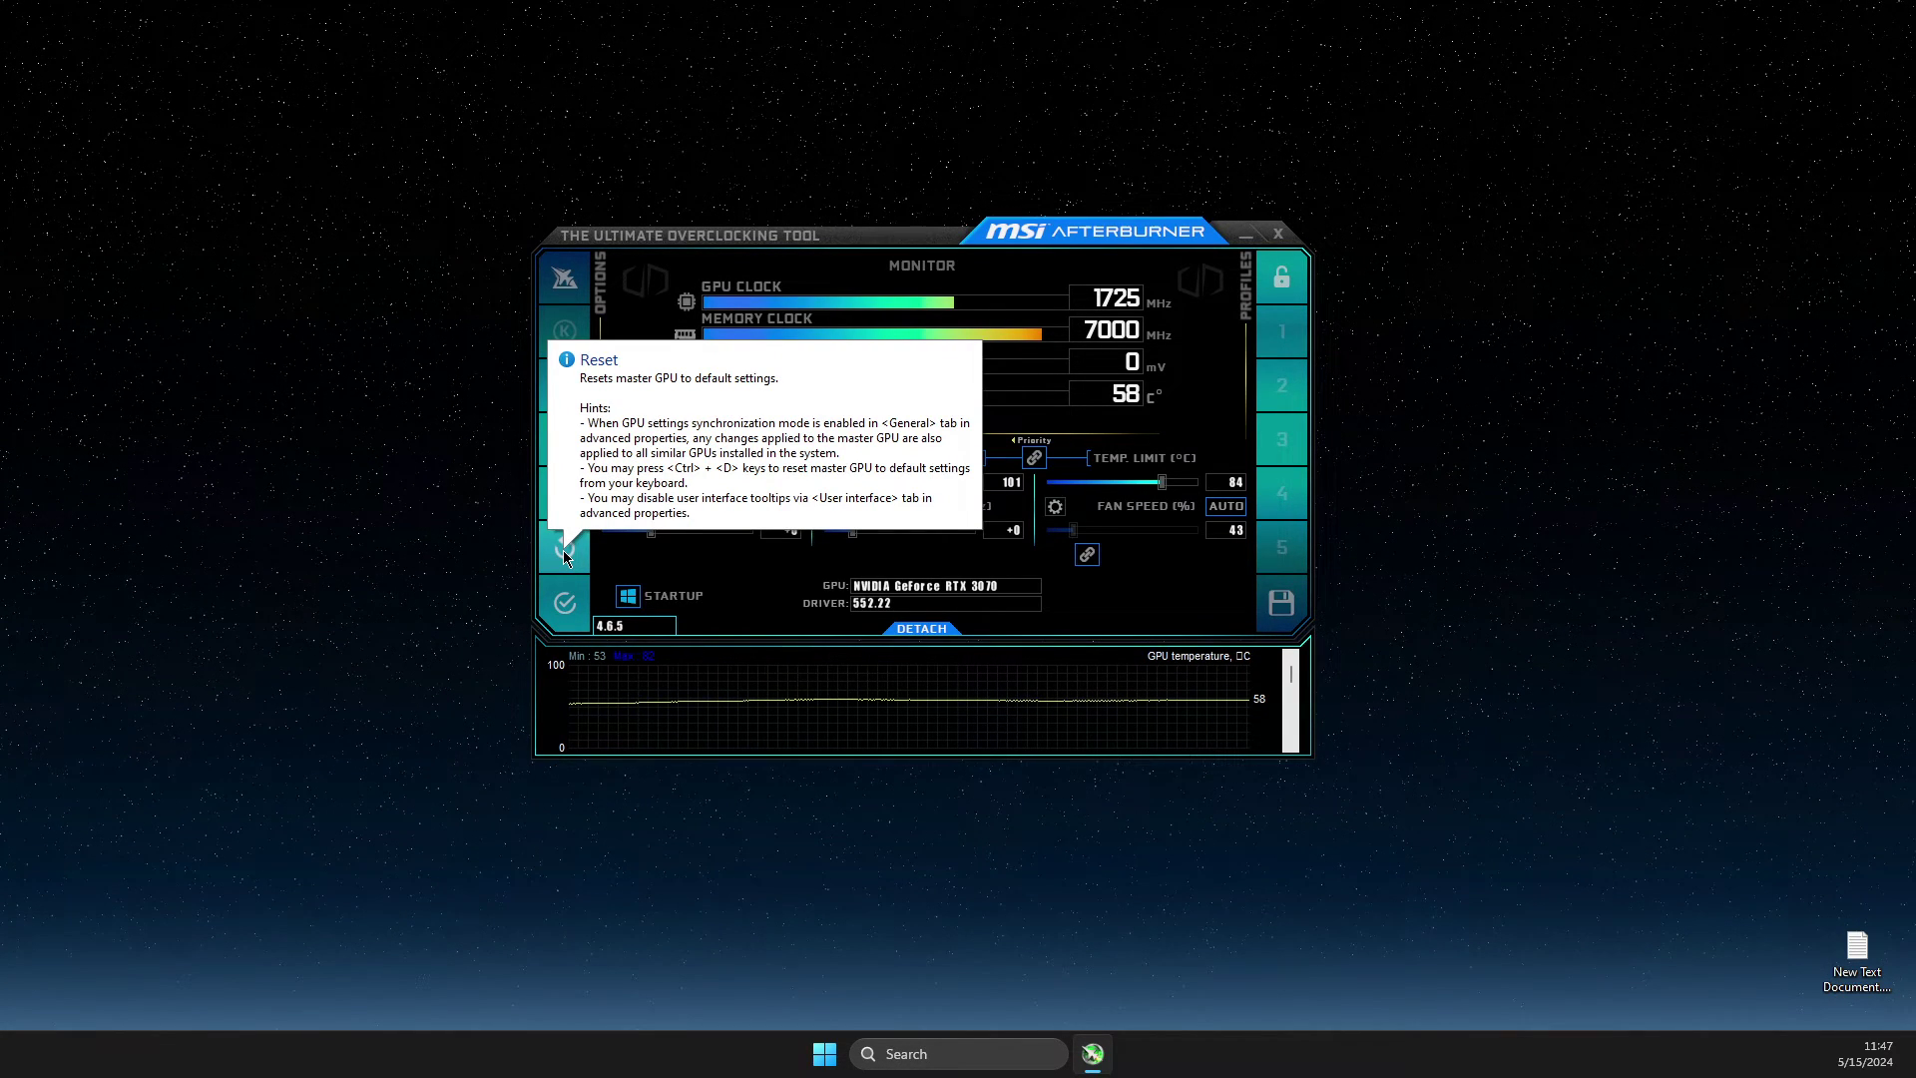
pyautogui.click(563, 550)
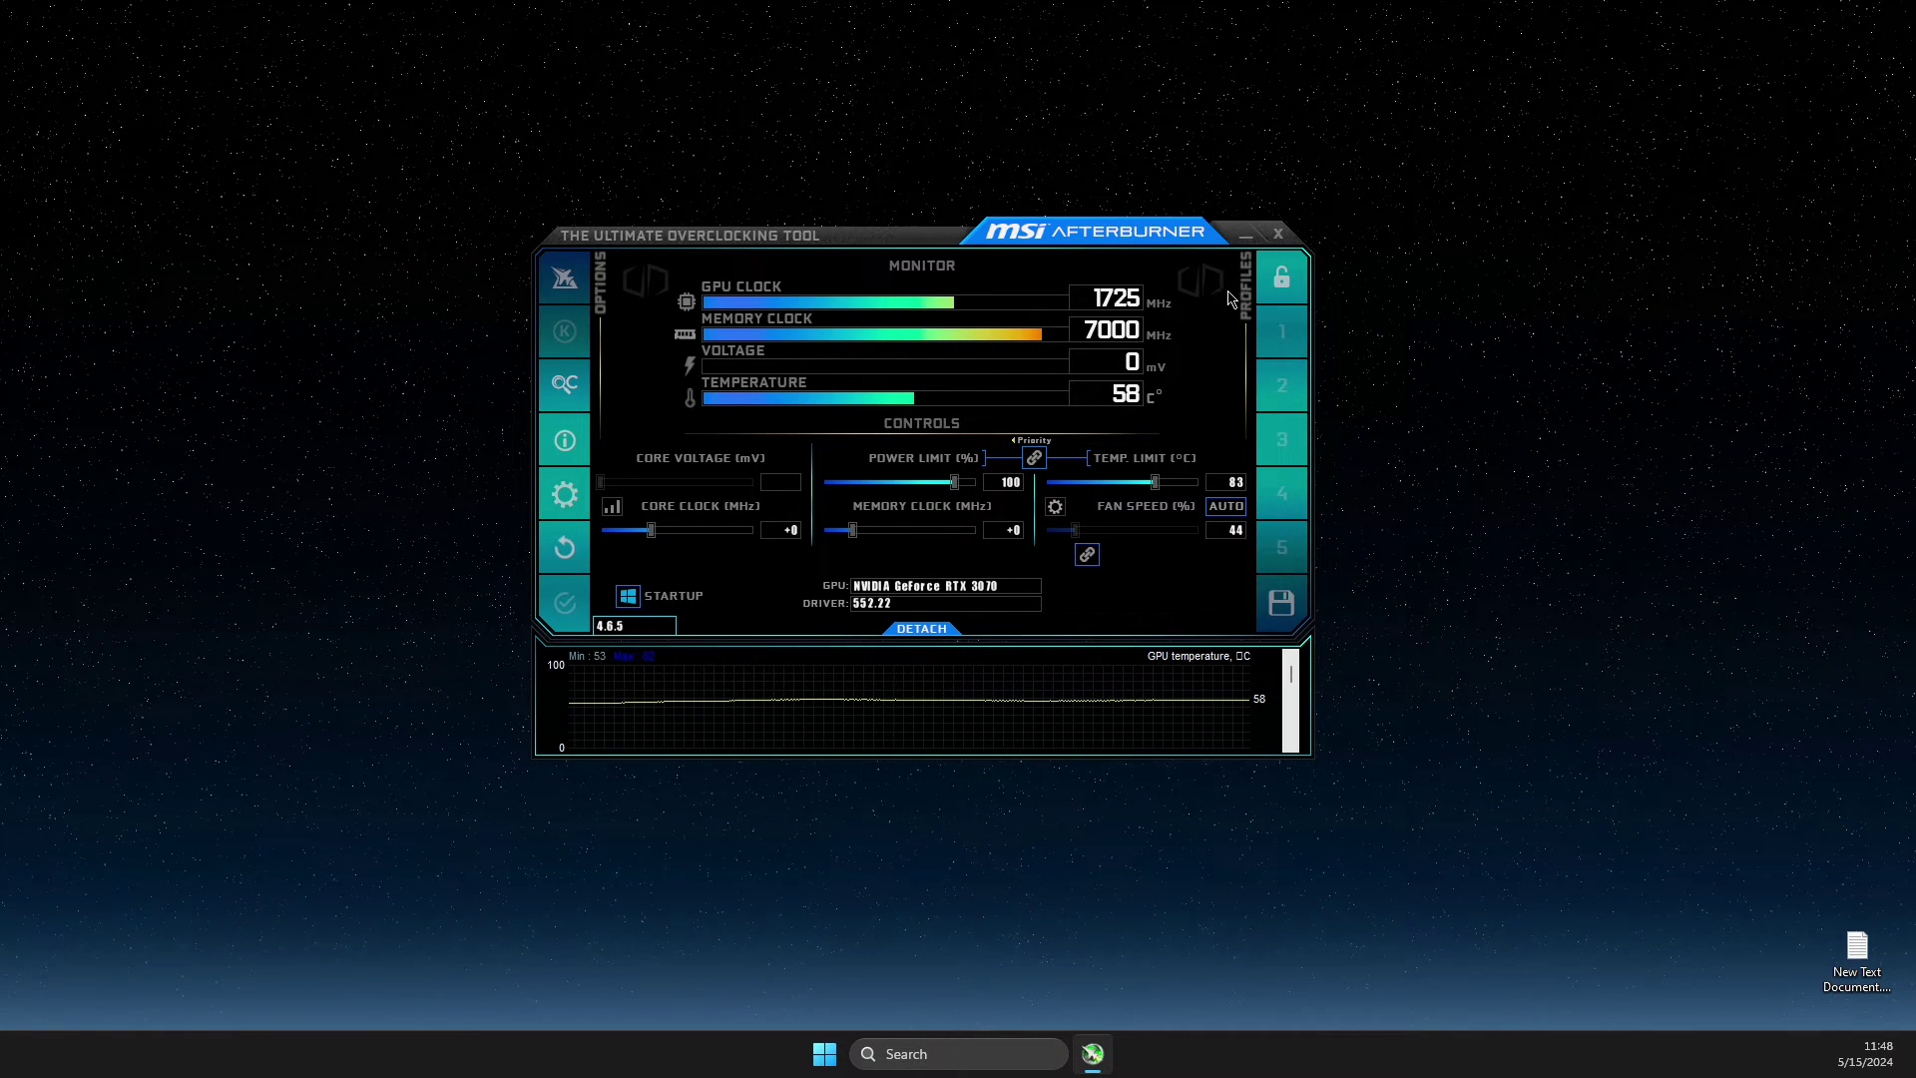
# - Close MSI Afterburner with its window's X button
pyautogui.click(1275, 235)
# - Dismiss the error and check Task Manager for any remaining msi processes
pyautogui.click(1103, 570)
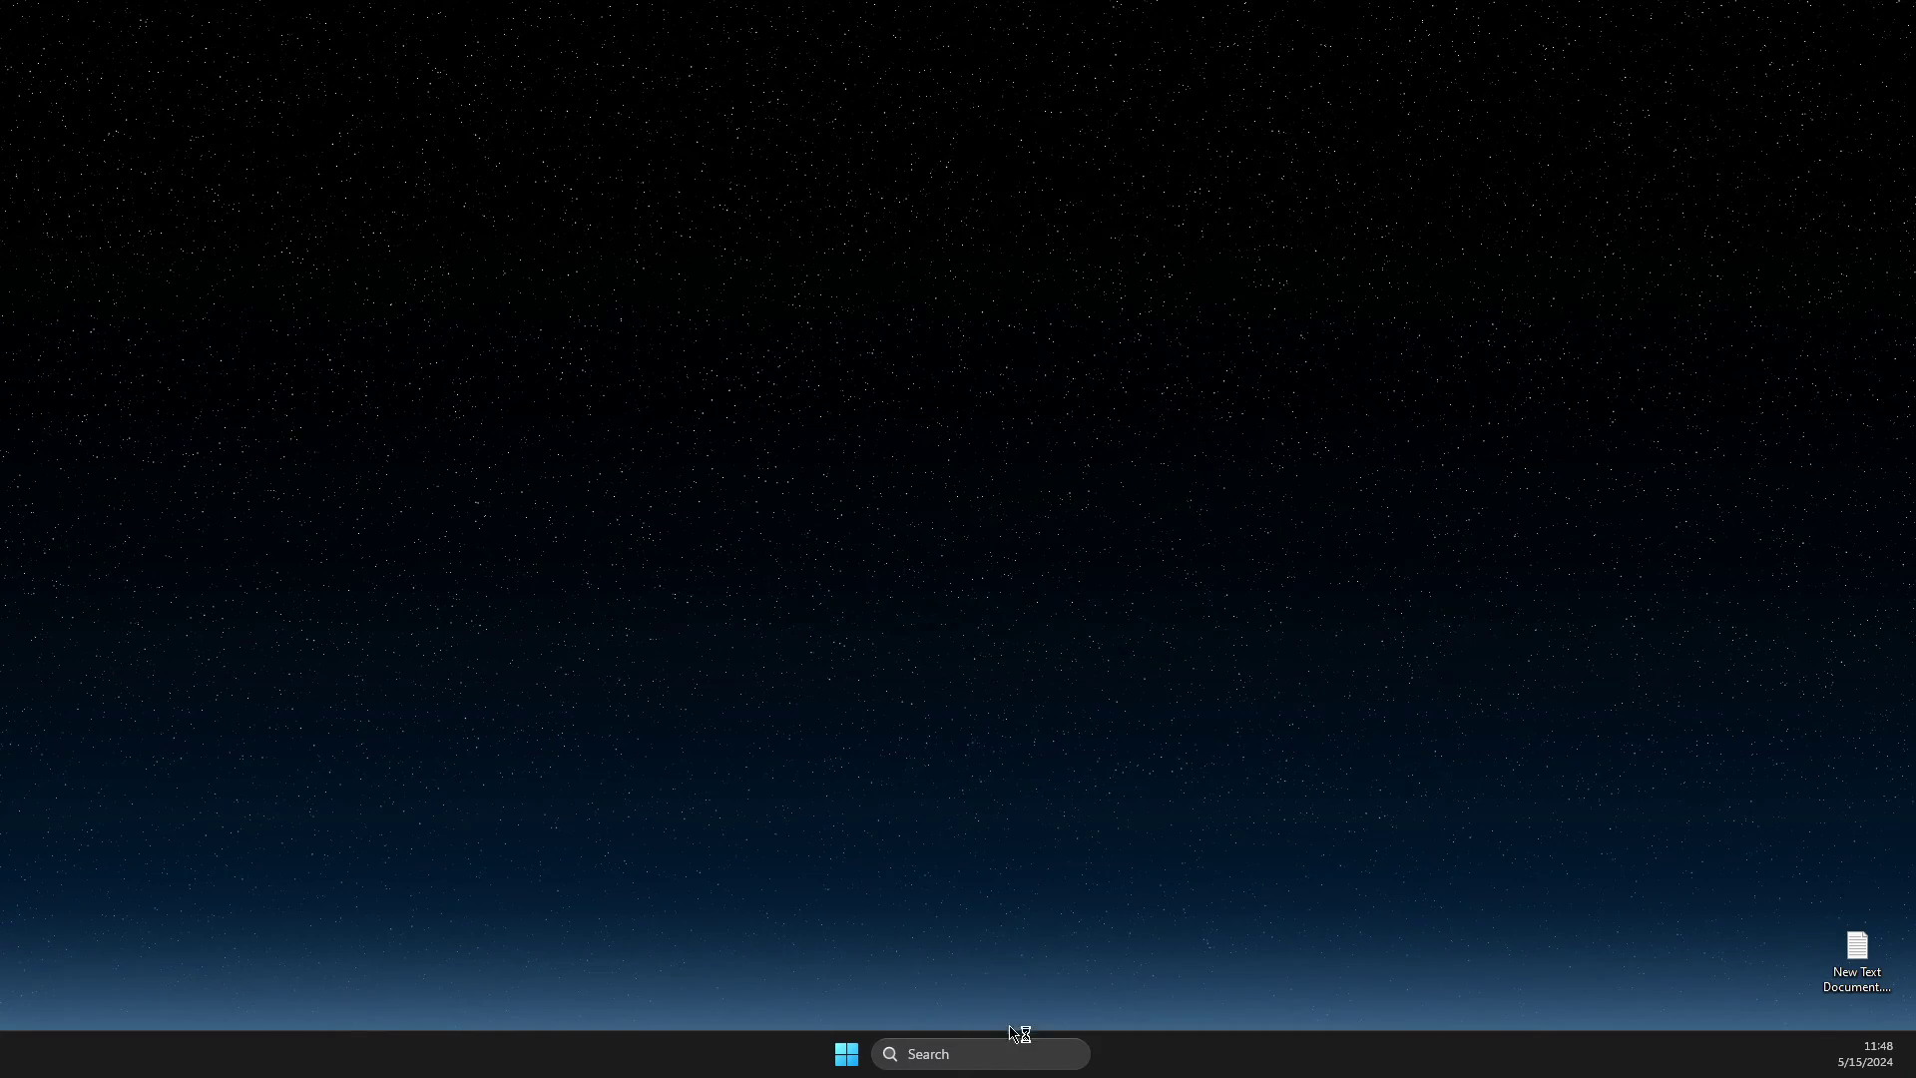
pyautogui.click(1018, 1049)
pyautogui.write('task manager')
pyautogui.click(997, 433)
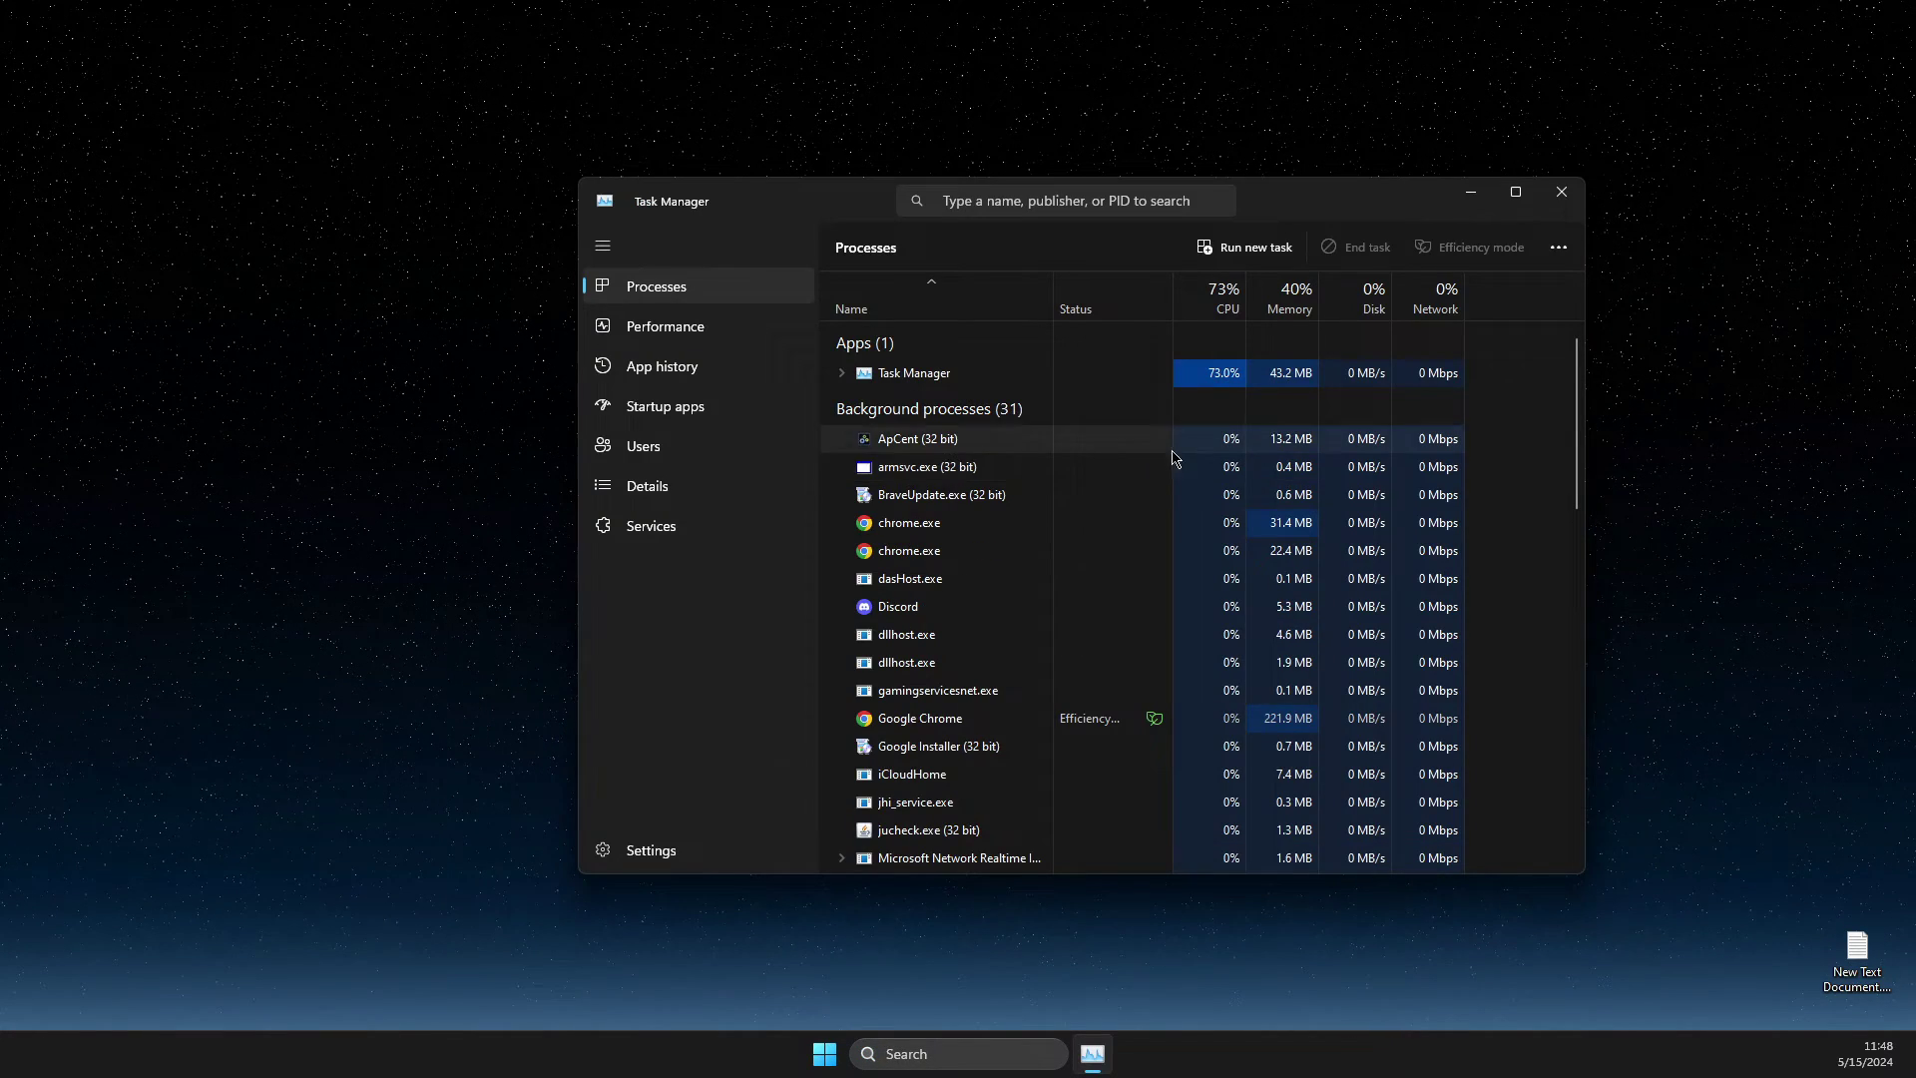
pyautogui.click(985, 204)
pyautogui.write('msi')
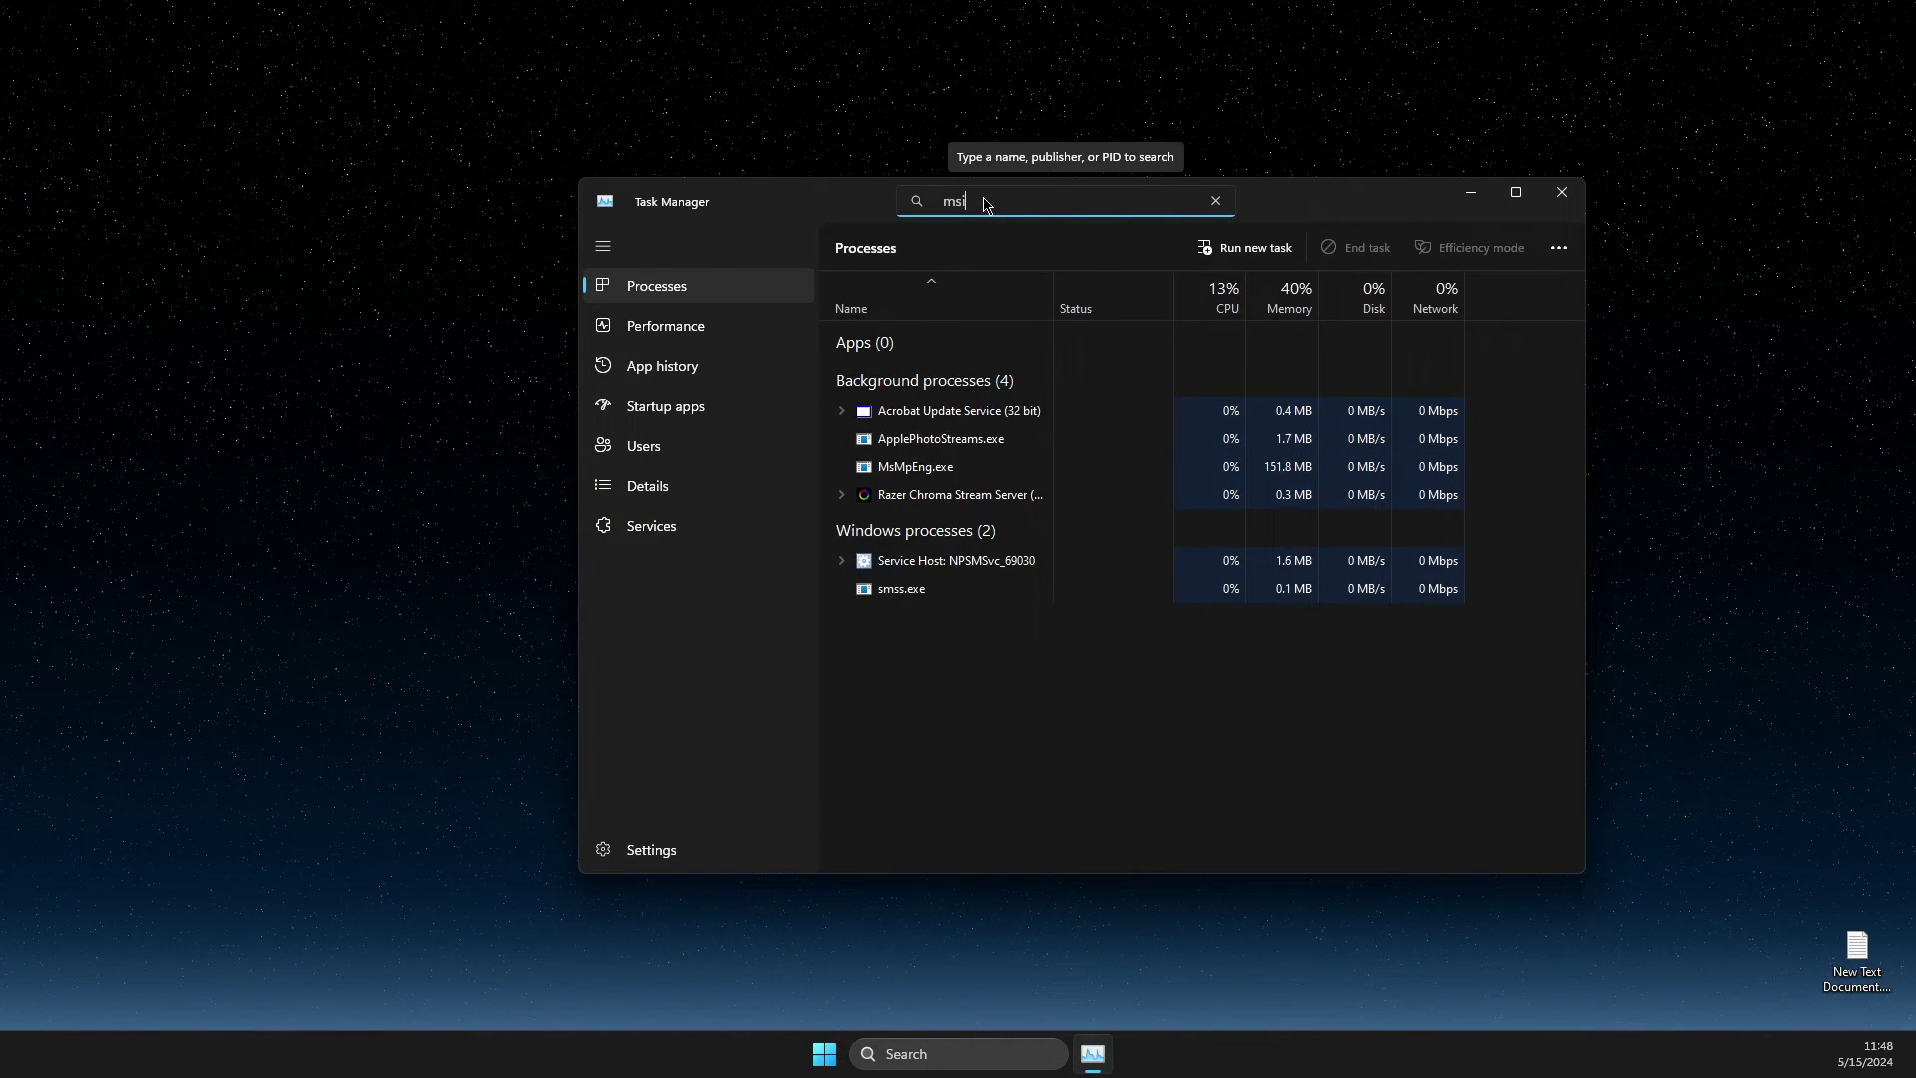
pyautogui.click(1554, 206)
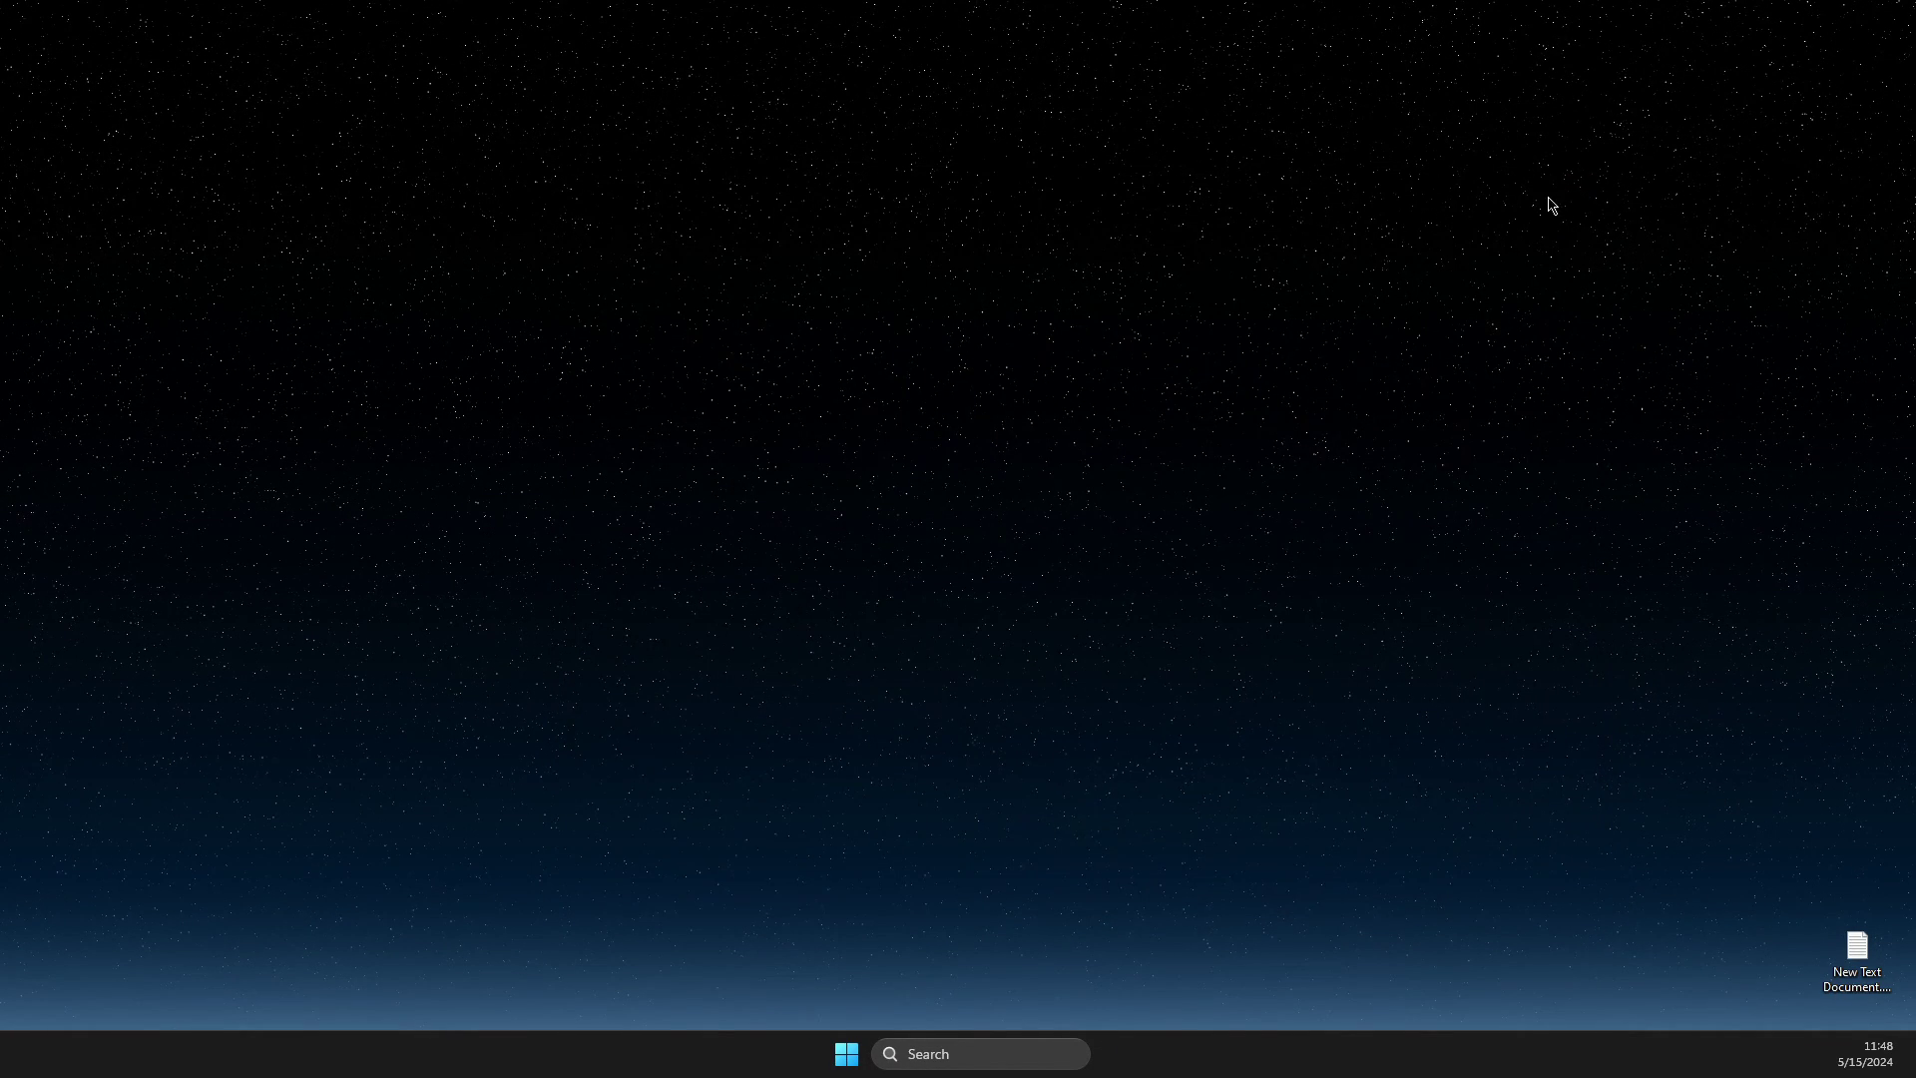
# - Open the MSI Afterburner shortcut's file location from Windows search
pyautogui.click(962, 1058)
pyautogui.write('msi Afterburner')
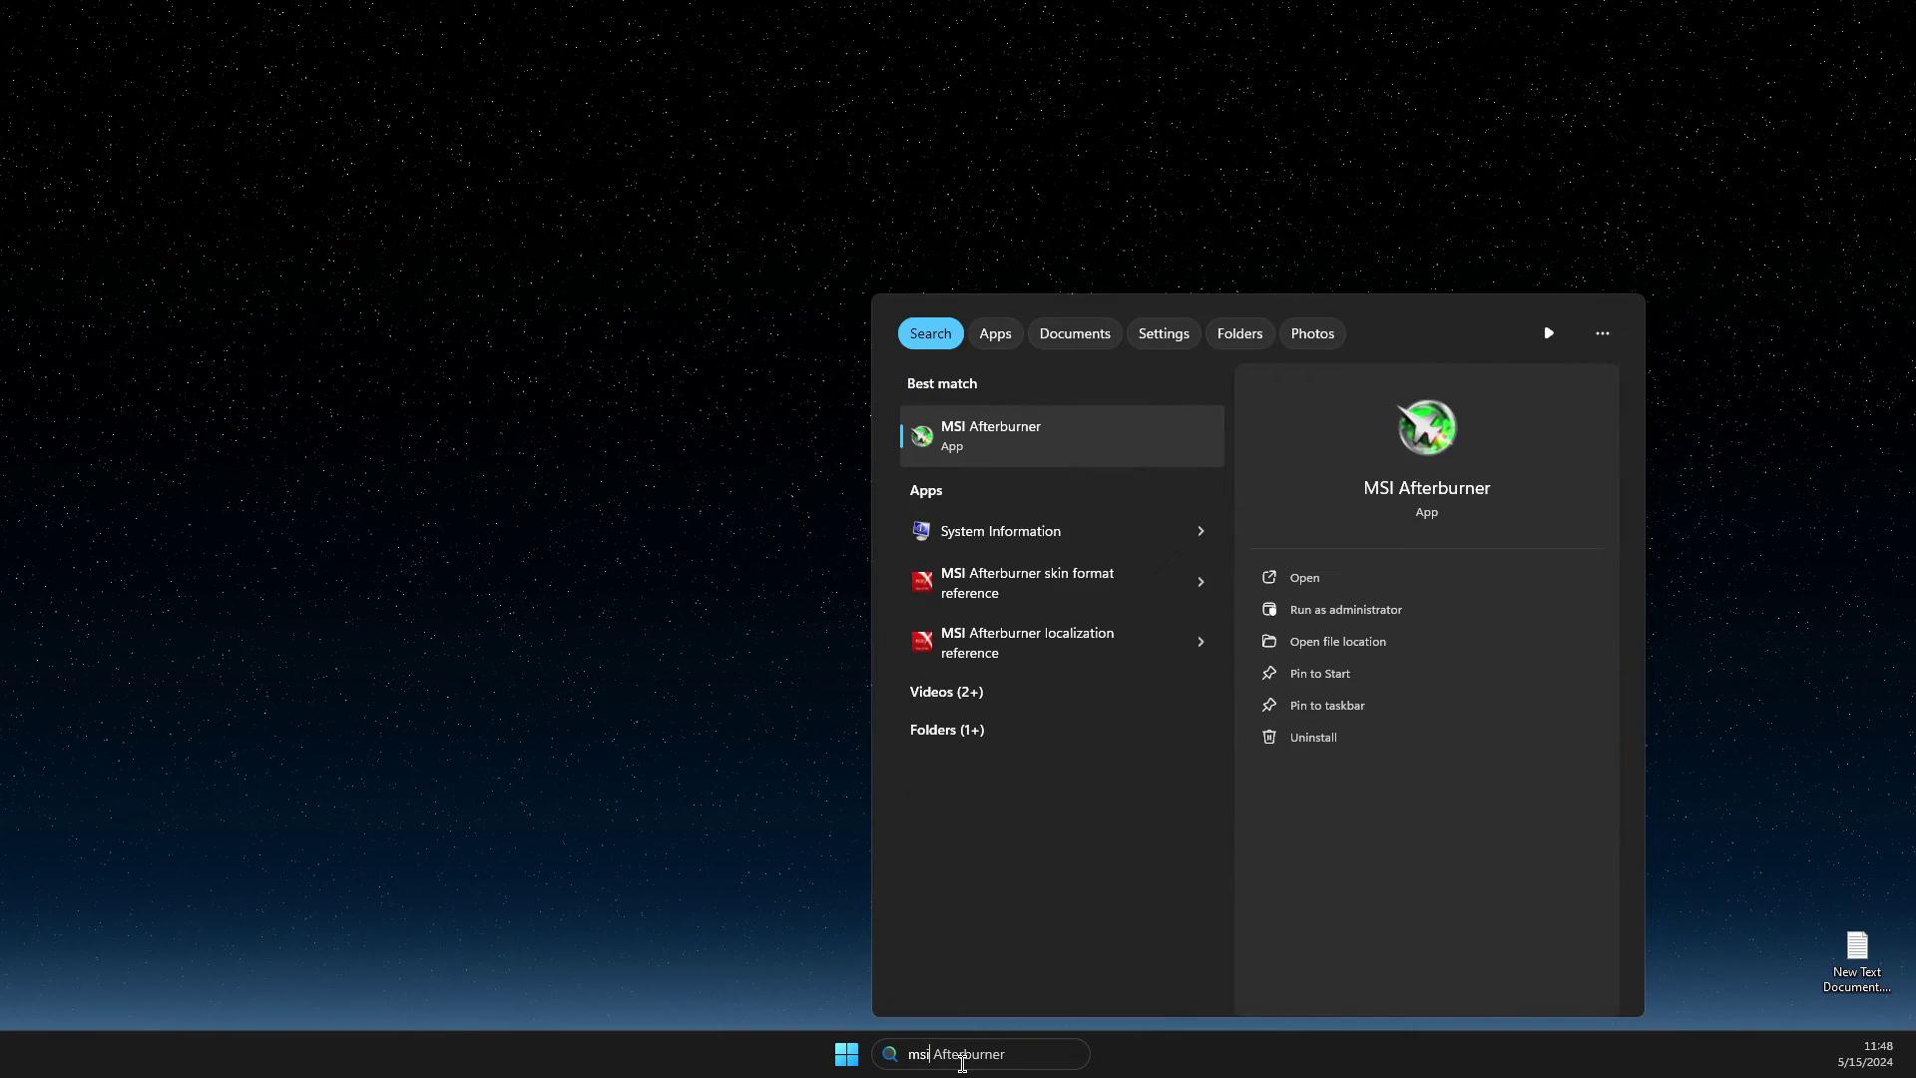
pyautogui.rightClick(962, 440)
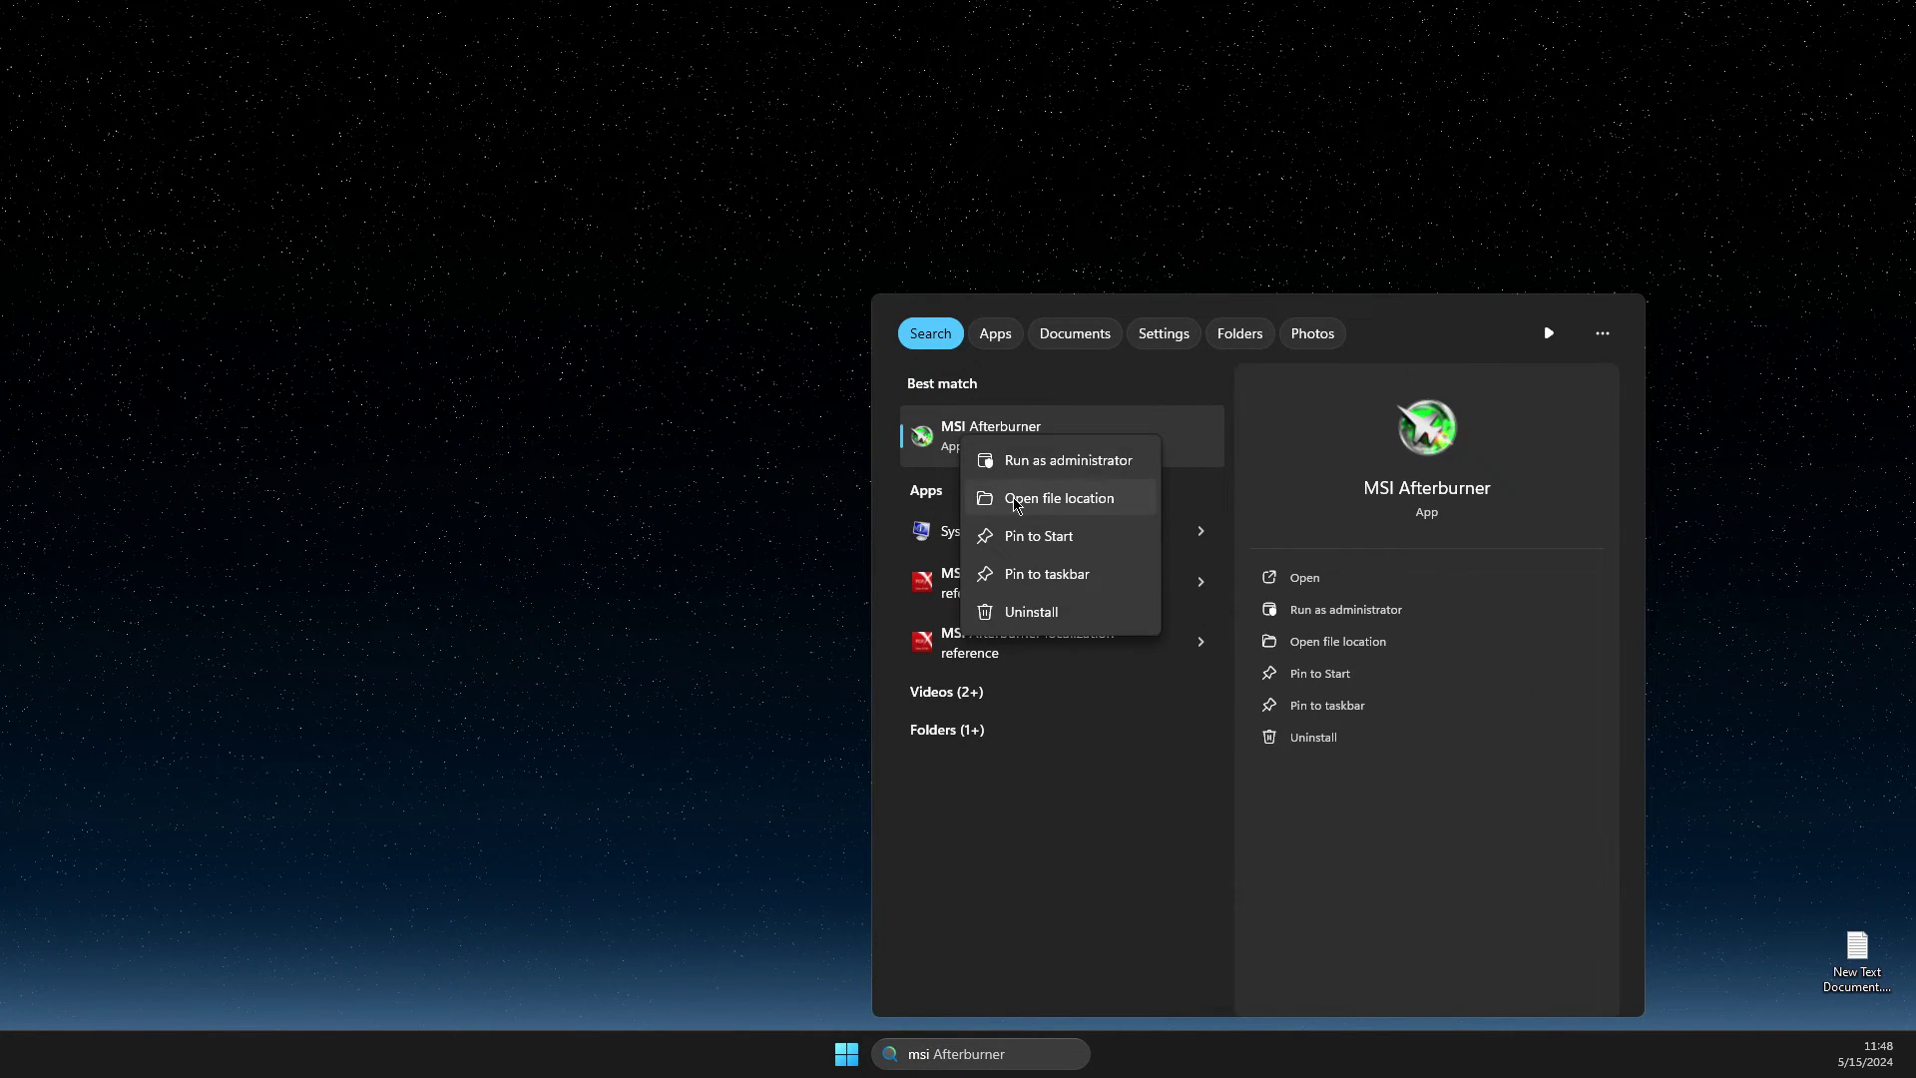
pyautogui.click(1047, 496)
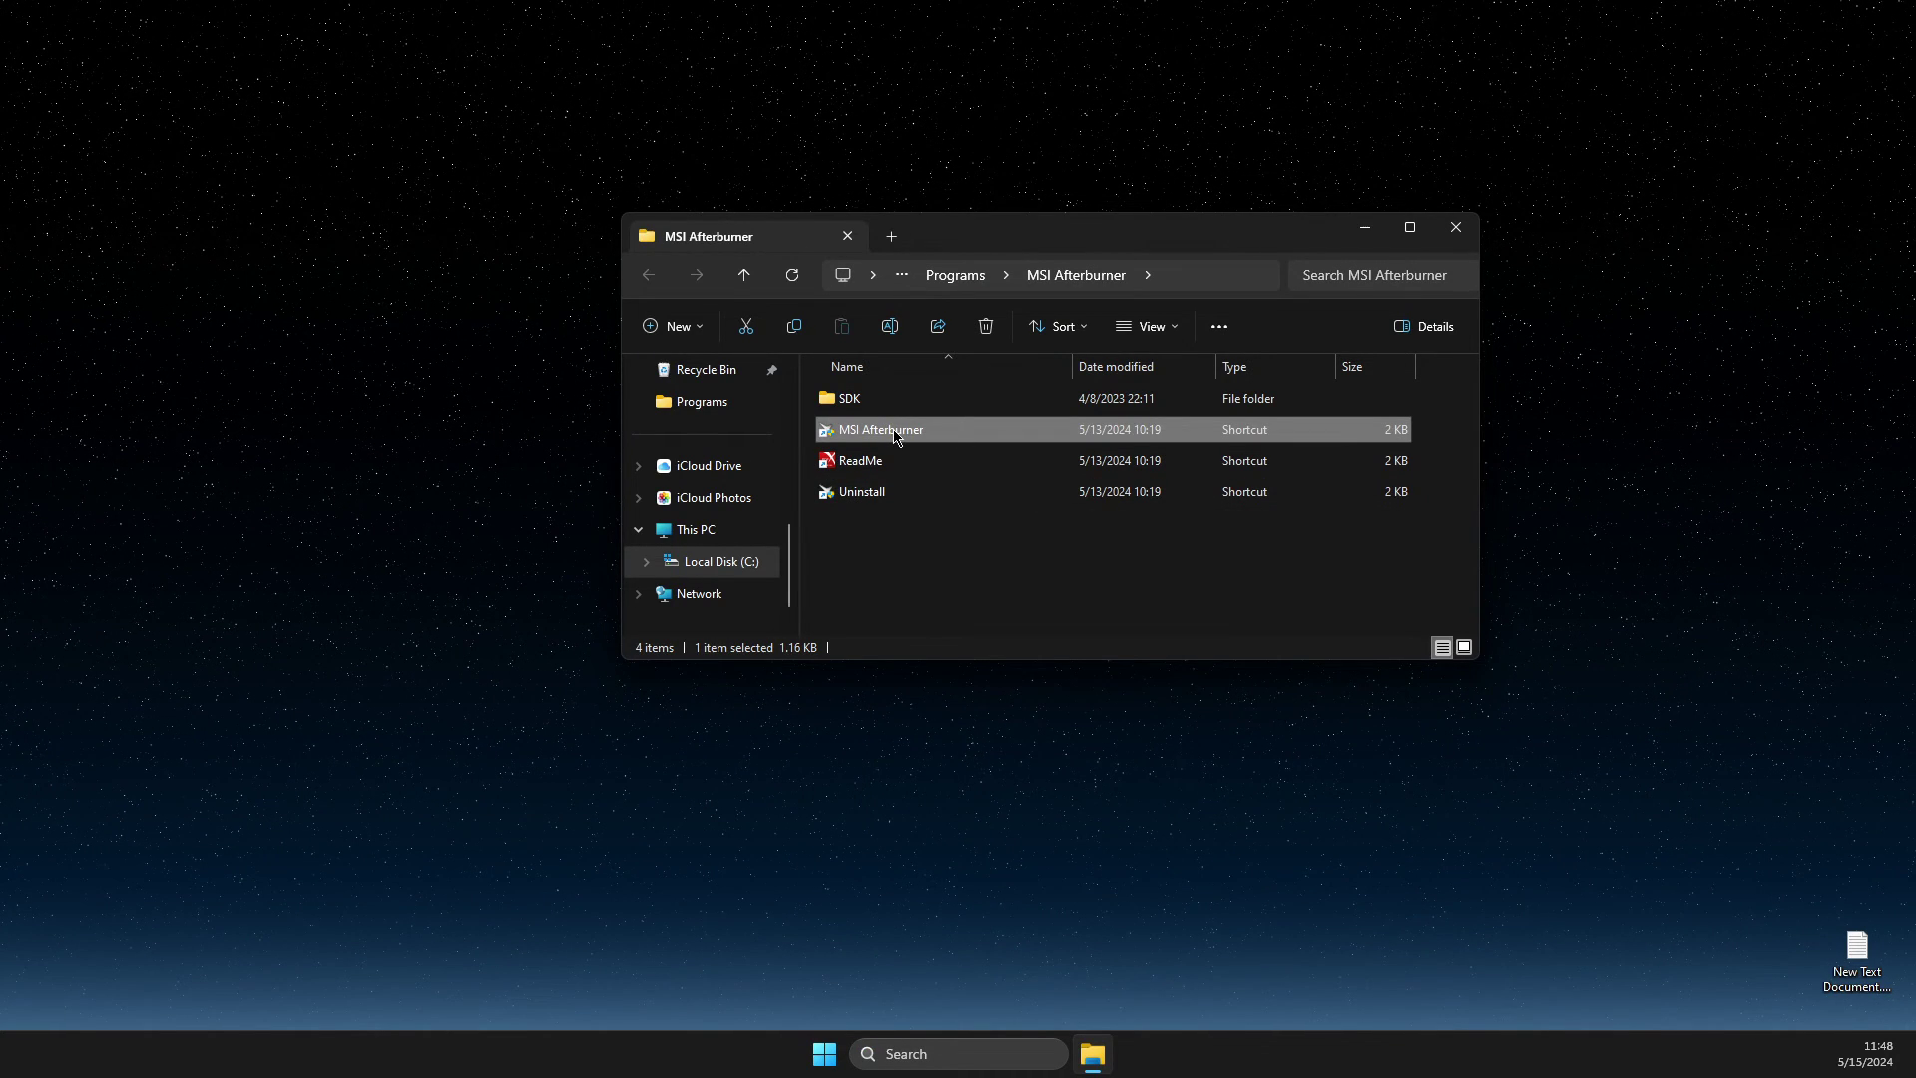
# - Go to MSI Afterburner's install folder and maximize File Explorer
pyautogui.rightClick(896, 437)
pyautogui.click(1006, 498)
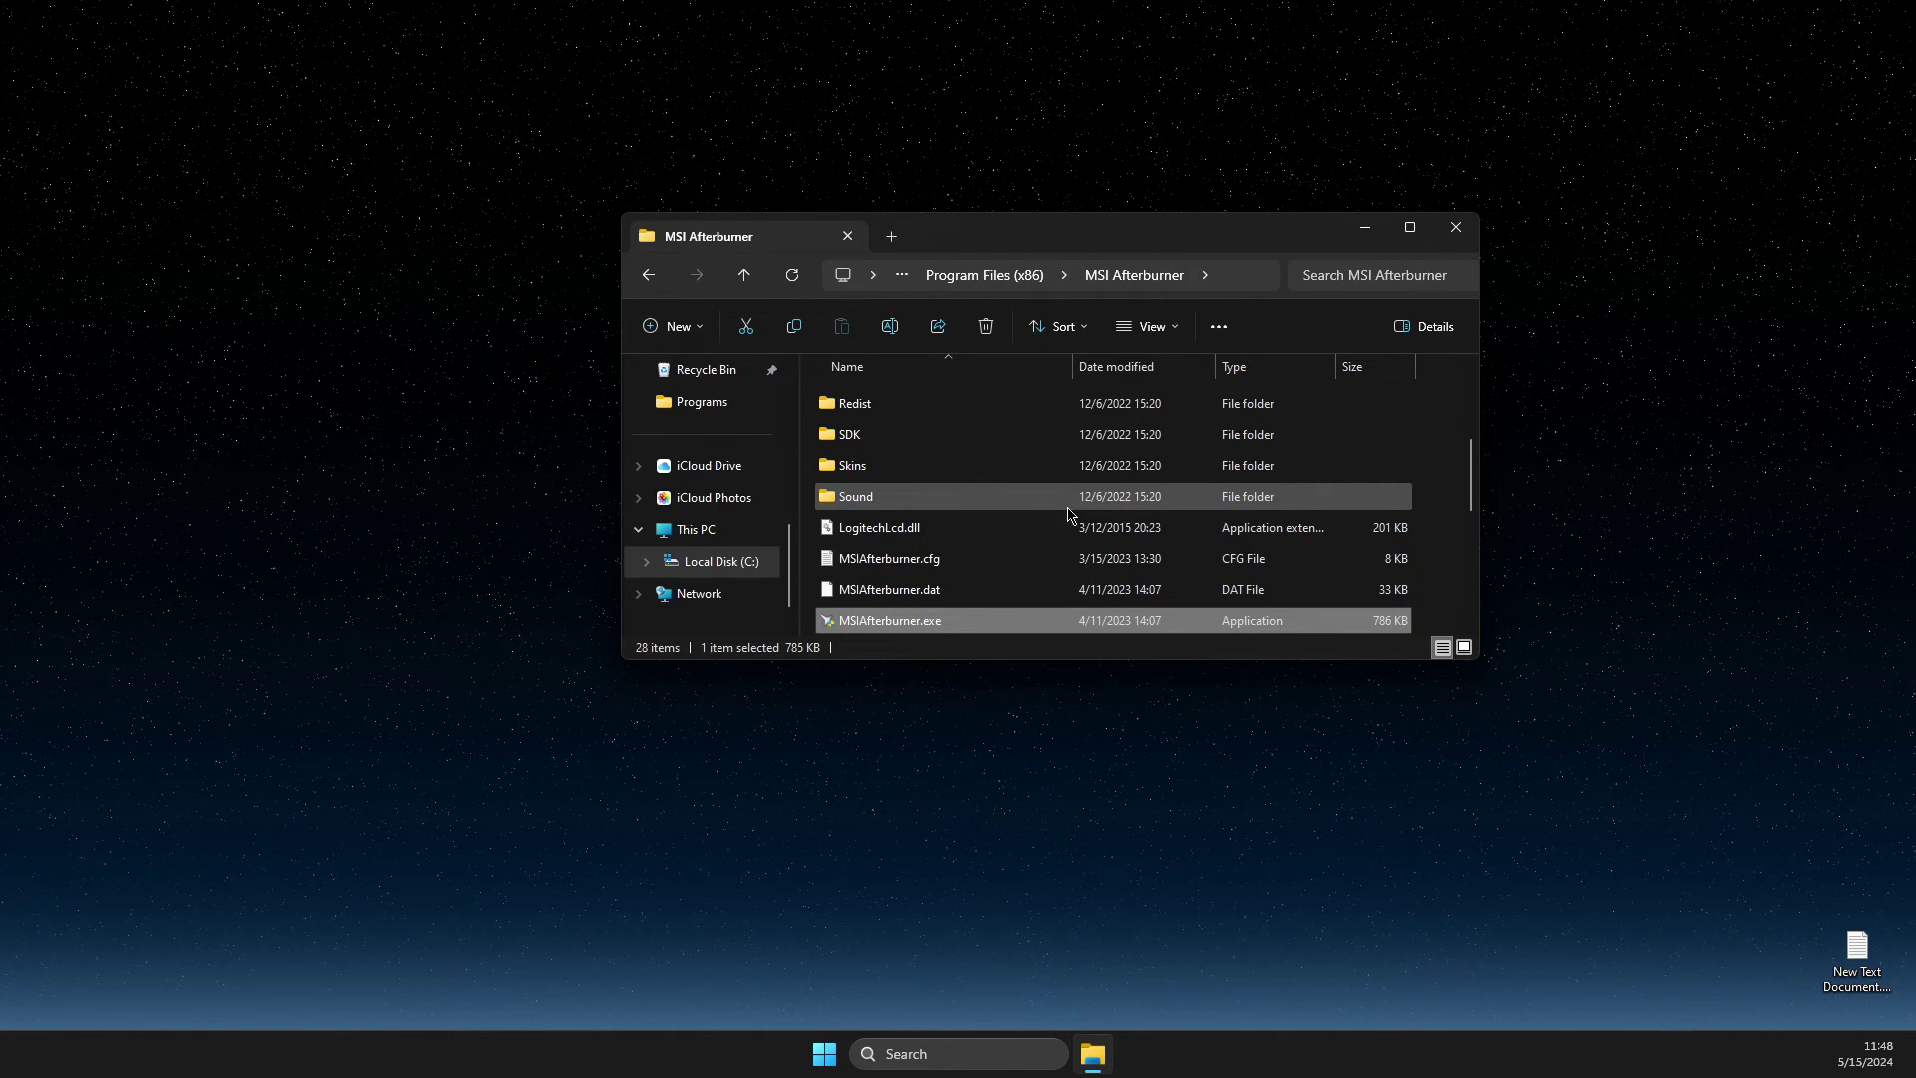
pyautogui.click(1409, 226)
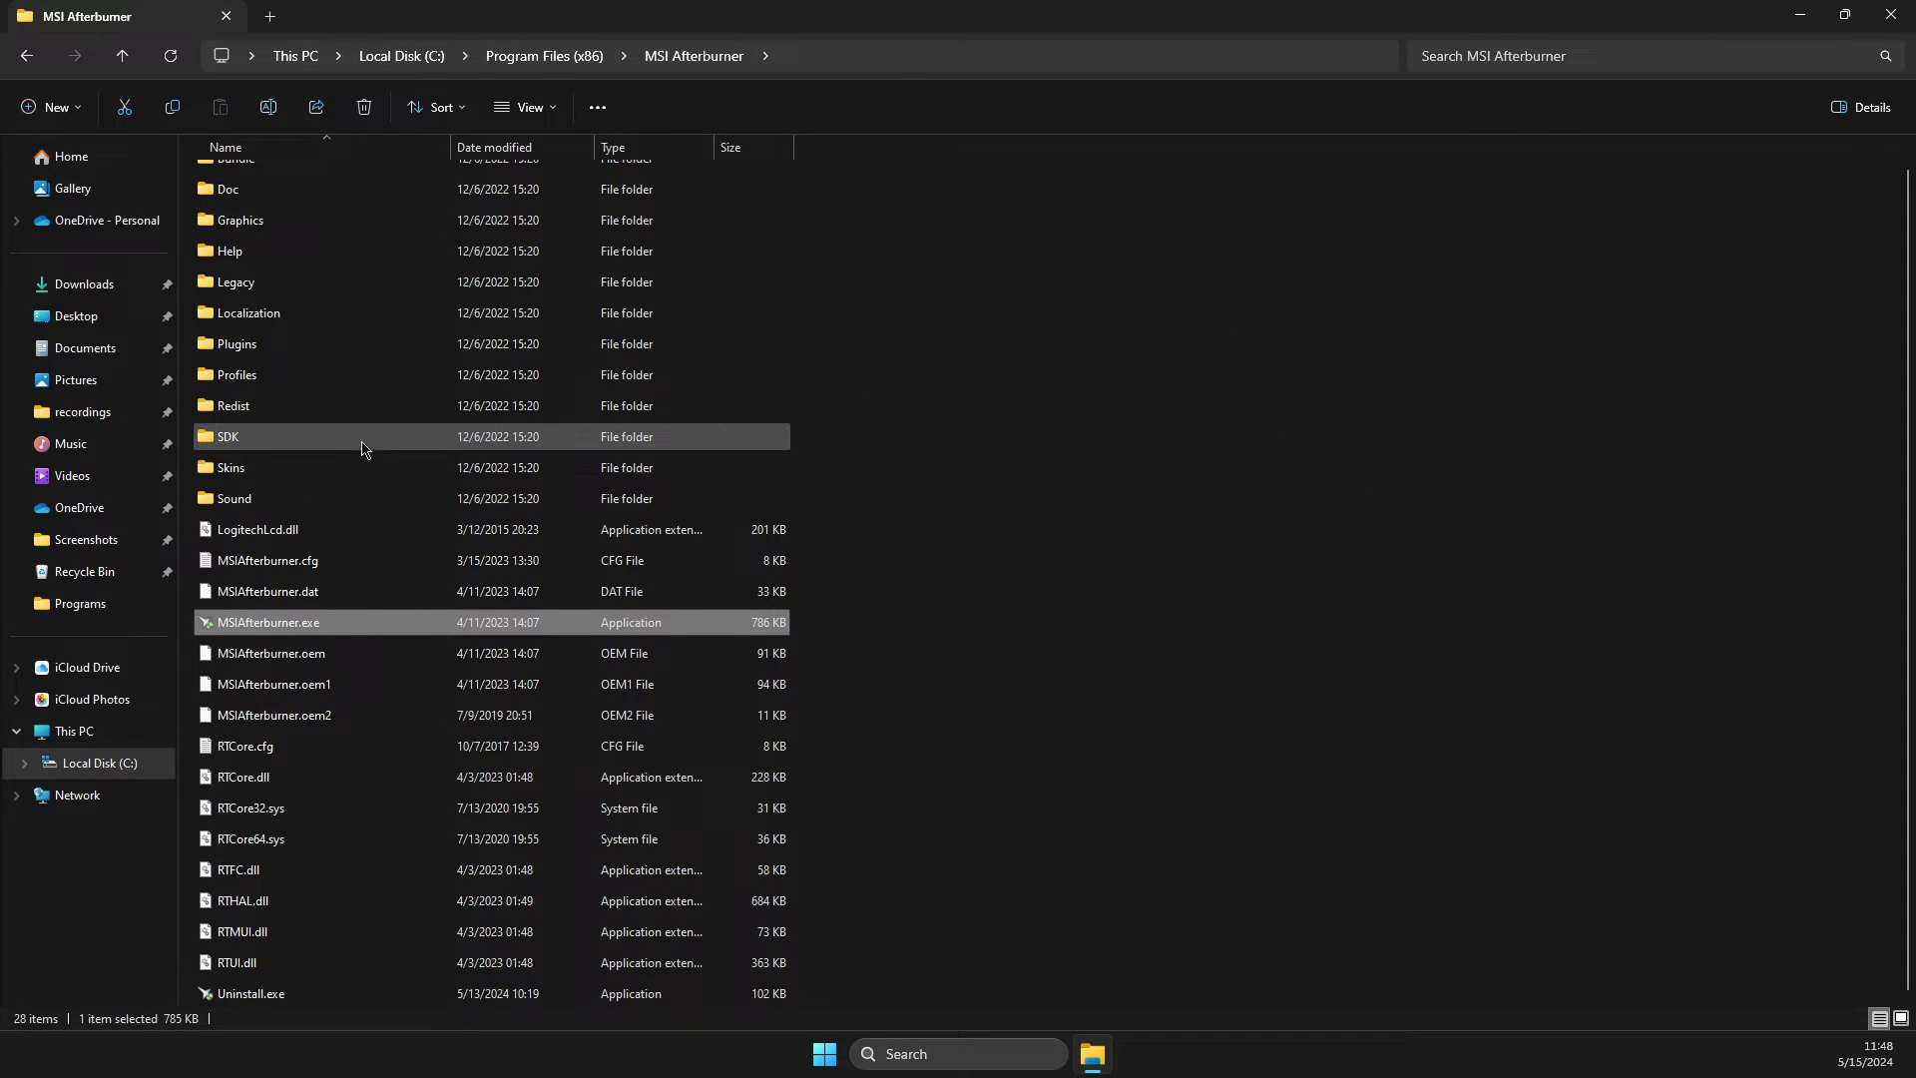
# - Start renaming the Profiles folder to Profilesss
pyautogui.click(297, 385)
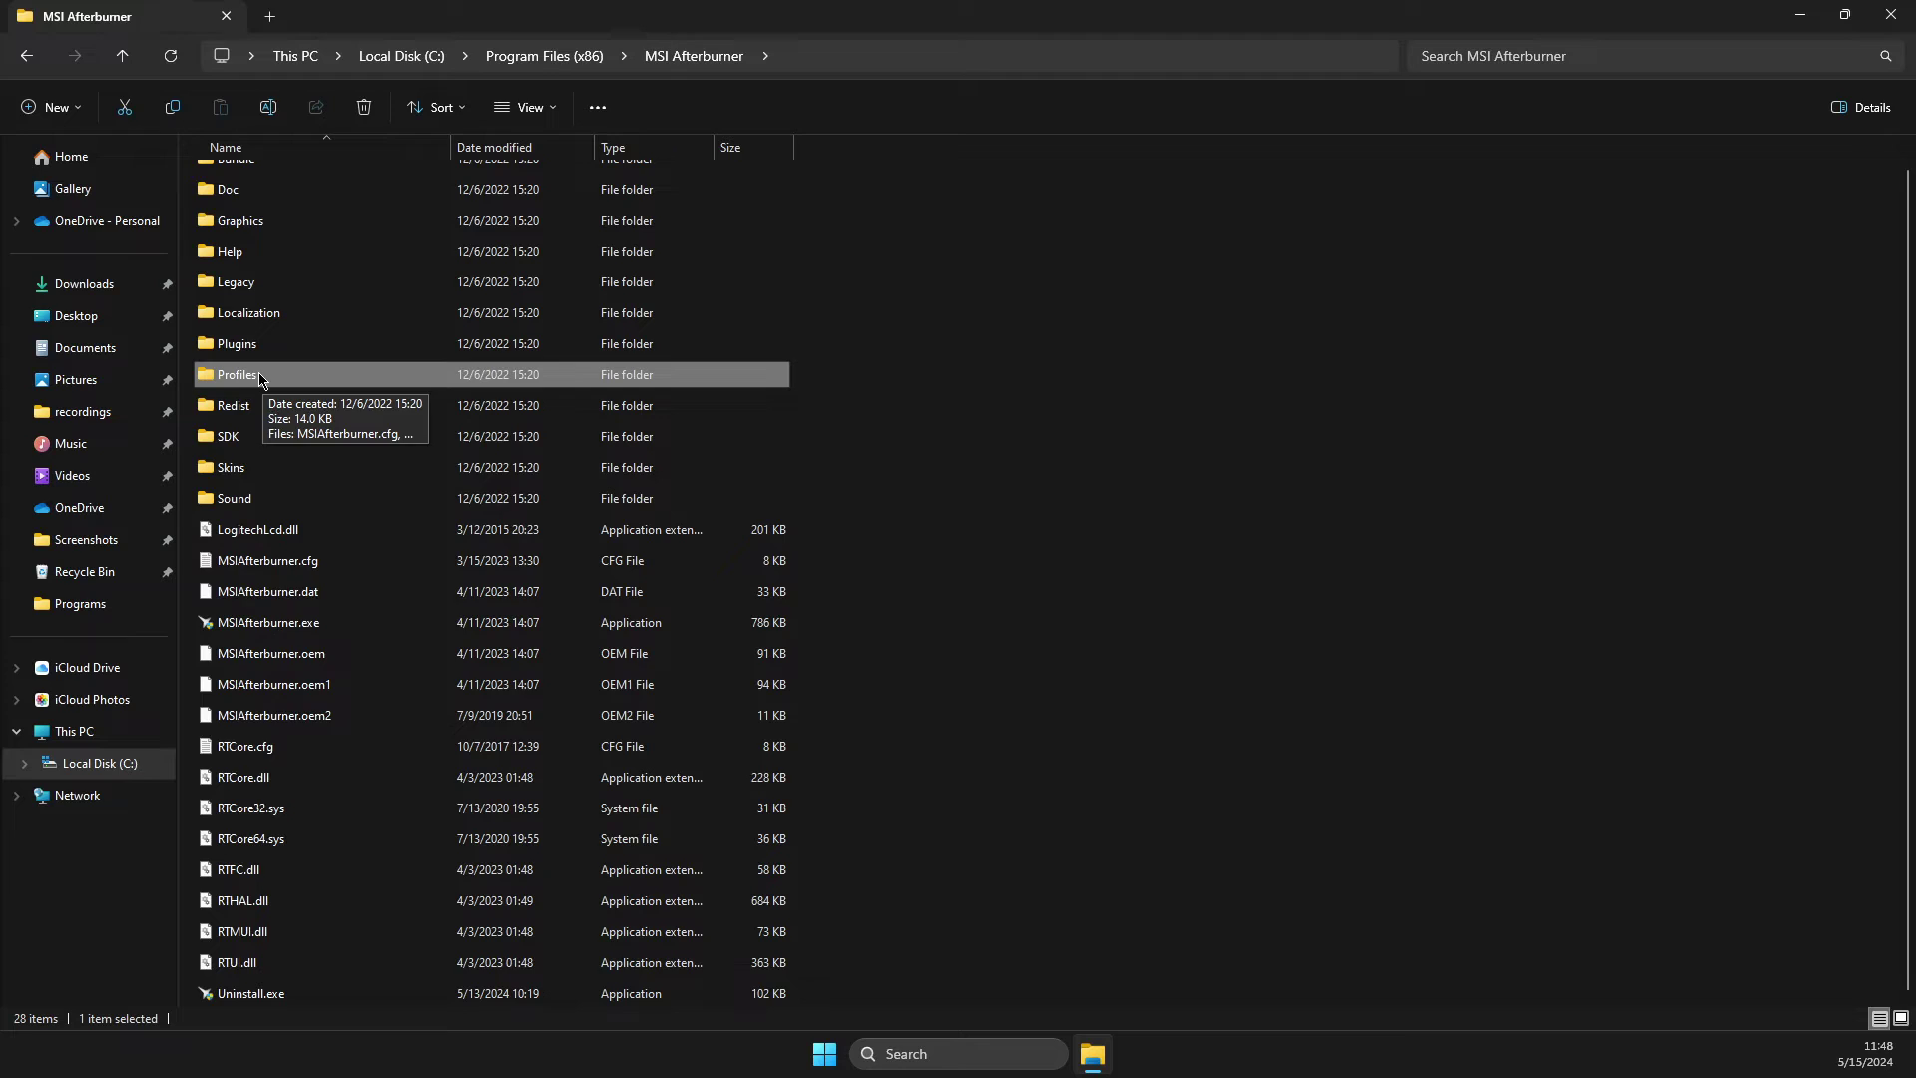
pyautogui.rightClick(260, 378)
pyautogui.click(356, 402)
pyautogui.write('sss')
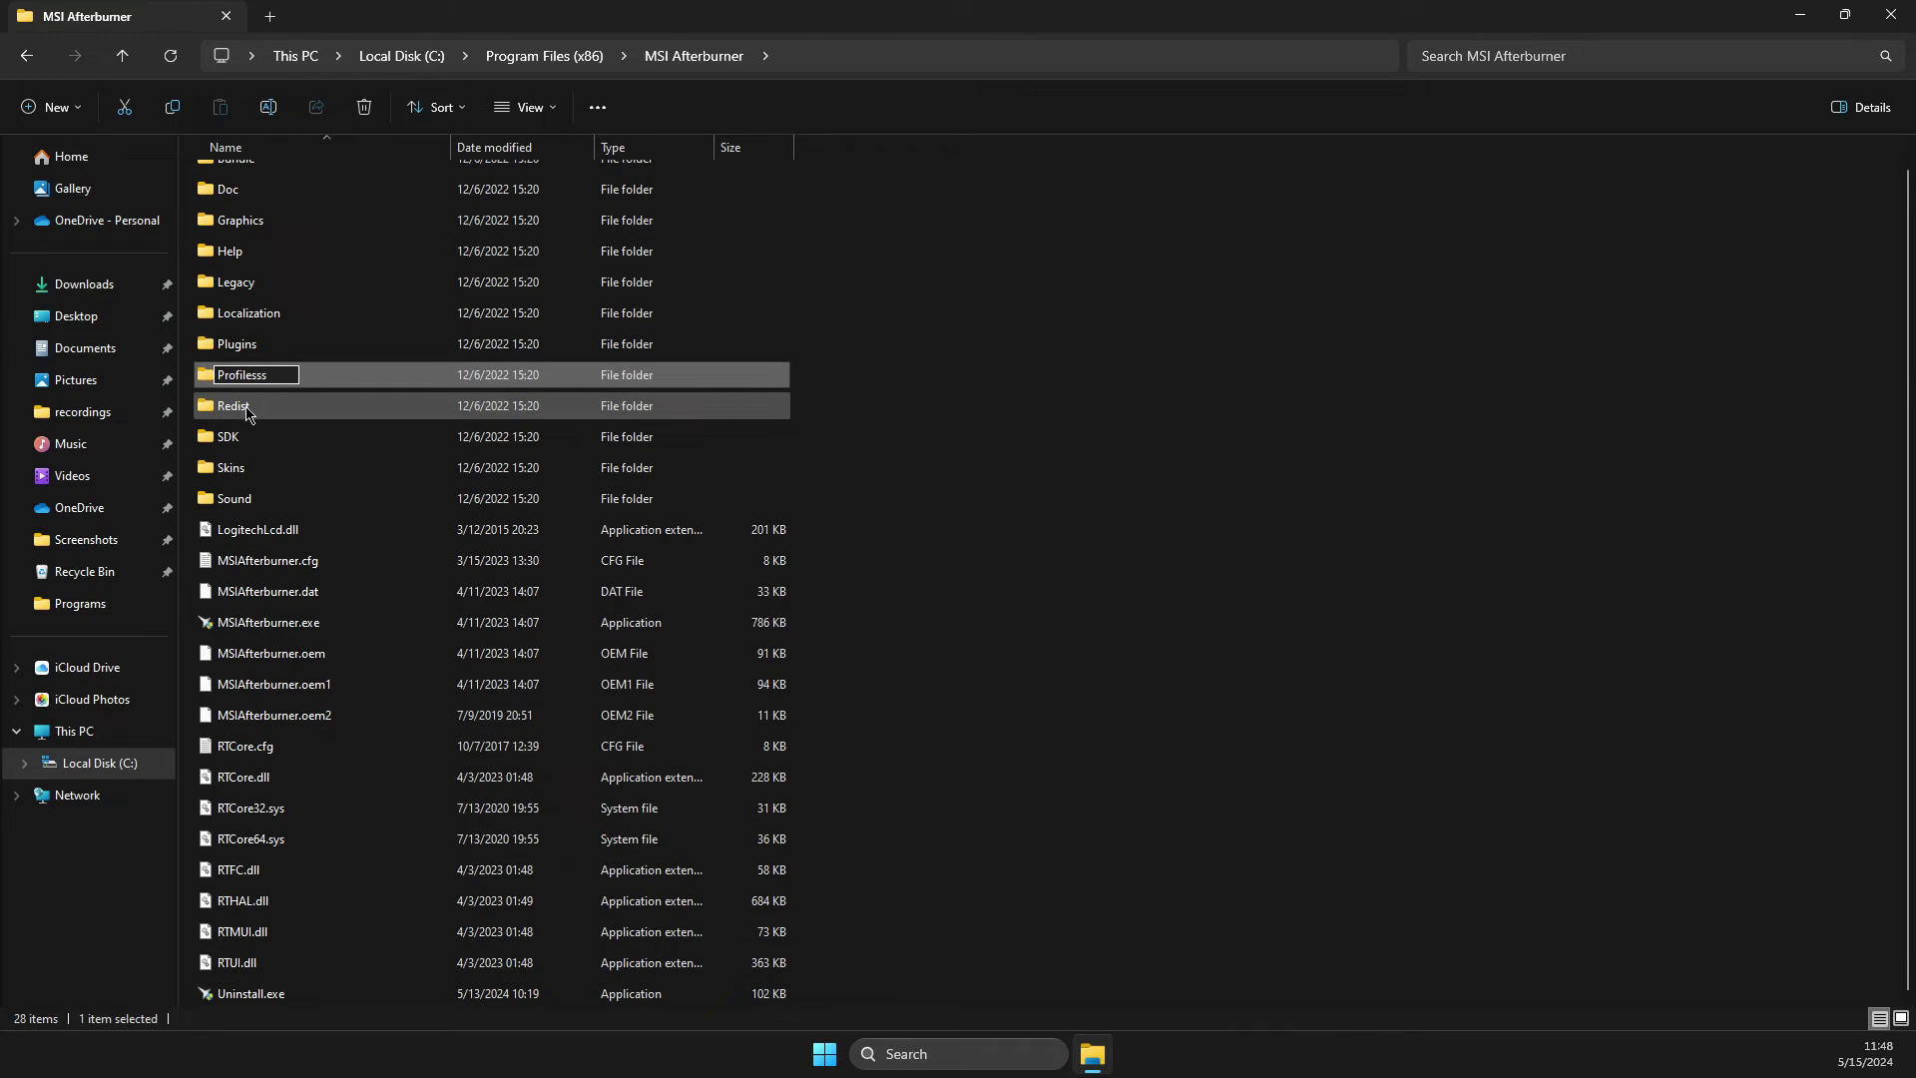
# - Confirm the Profilesss name, then move the relaunched Afterburner window slightly left and down
pyautogui.click(247, 414)
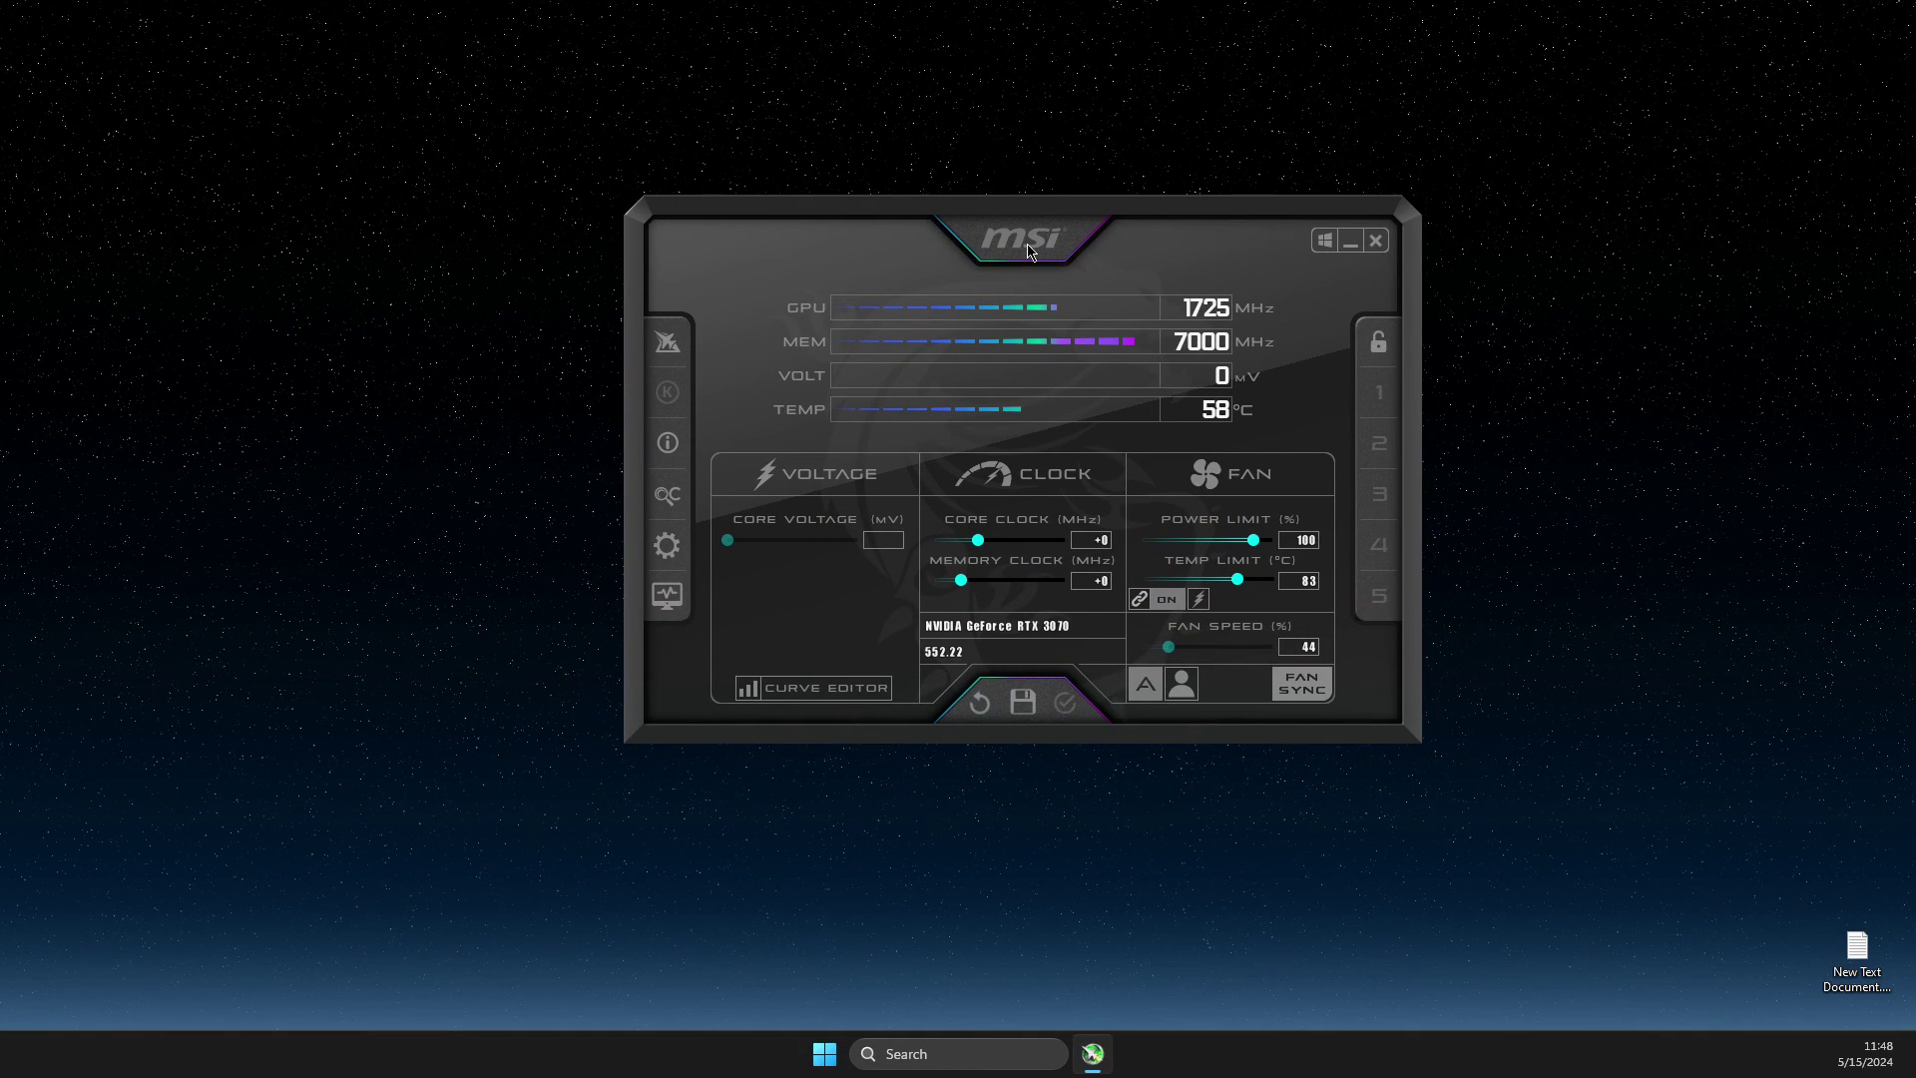
pyautogui.moveTo(1071, 237); pyautogui.dragTo(971, 260)
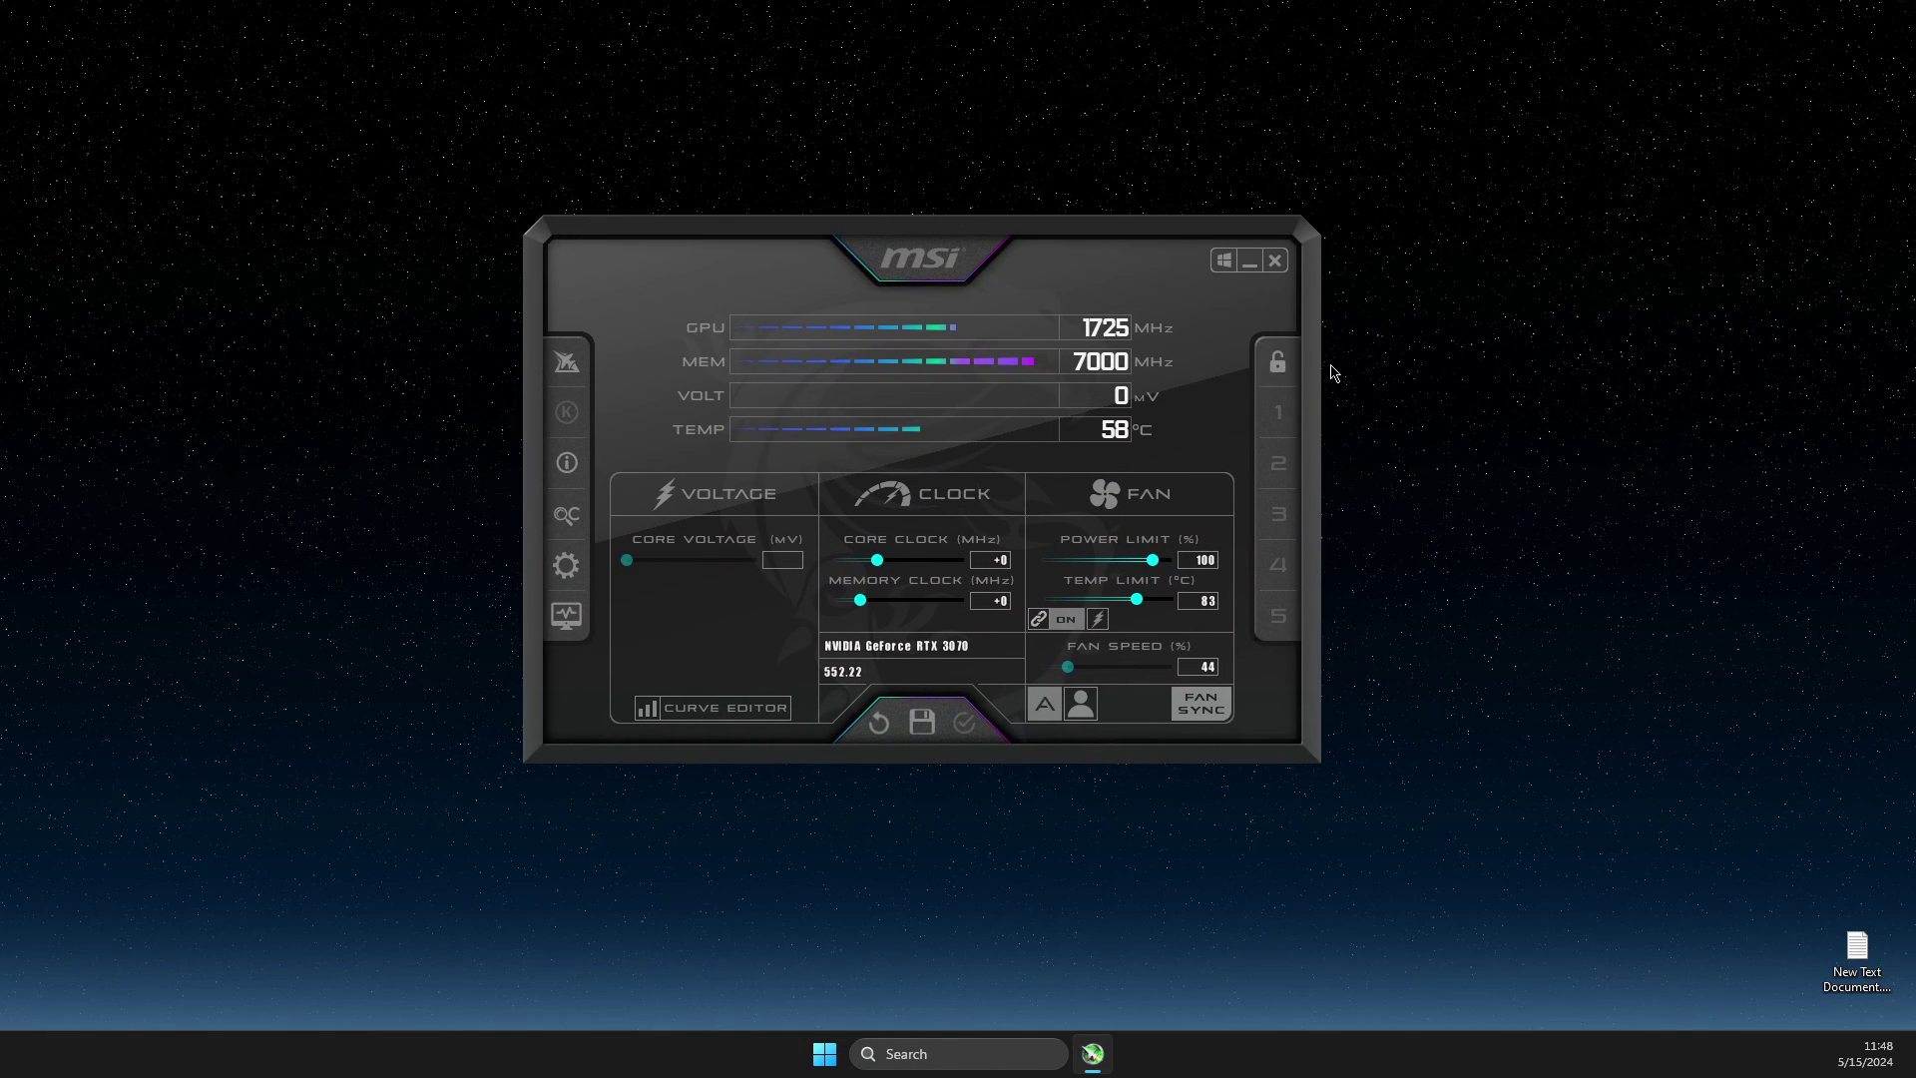